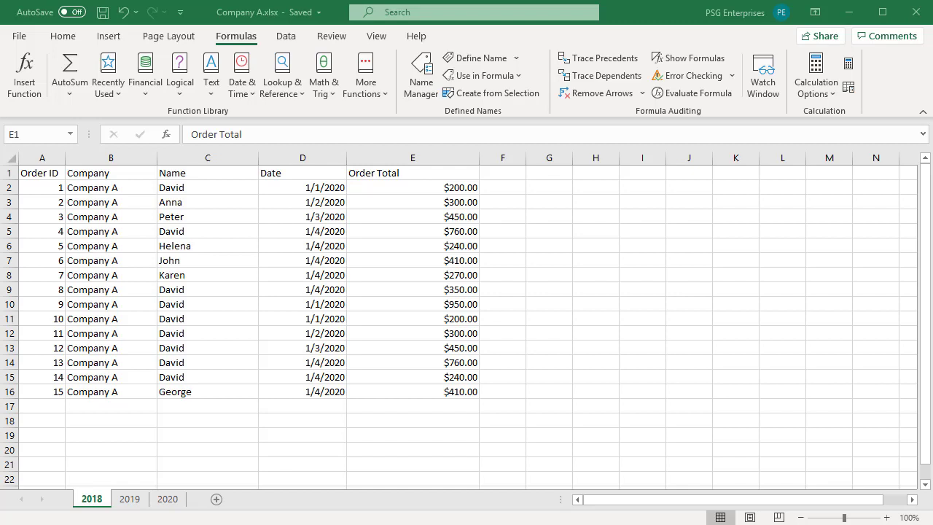
Step: In cell E18, begin a formula with =SUM( picked from the autocomplete list
click(385, 425)
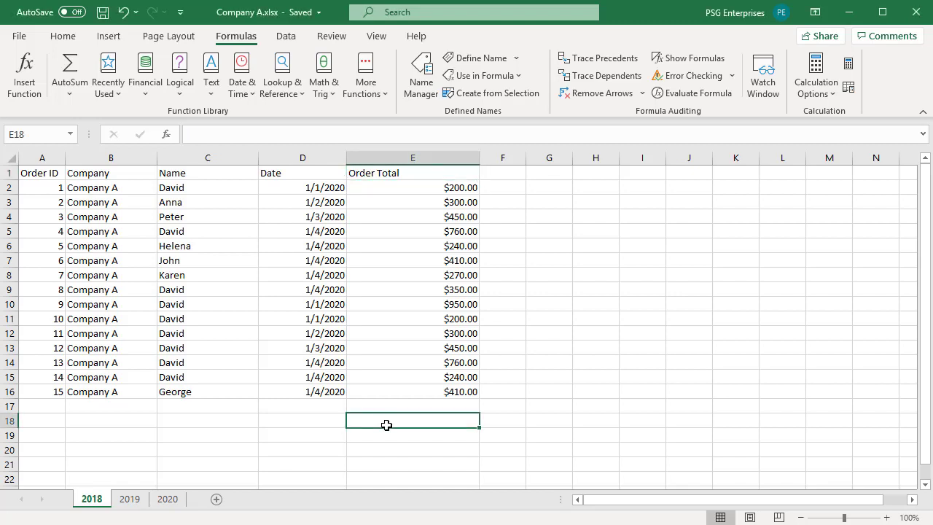
double_click(366, 422)
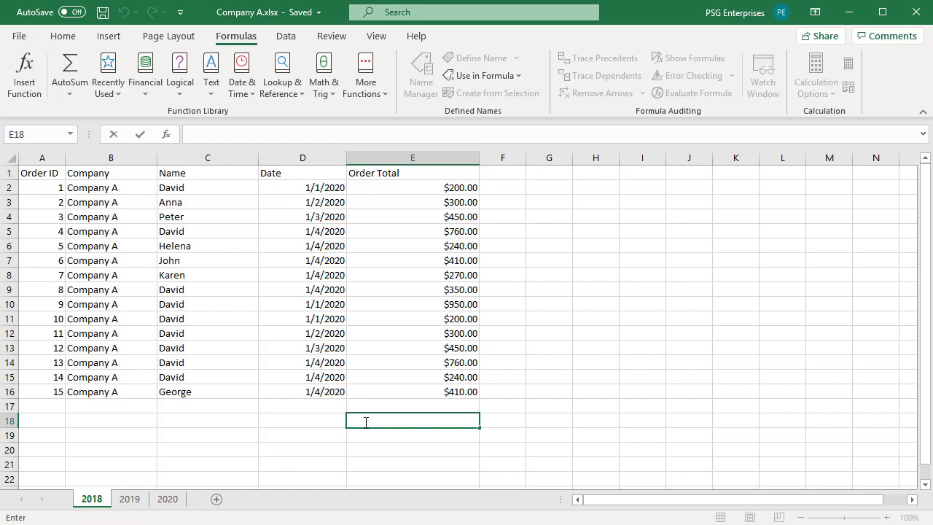
text(=)
text(Su)
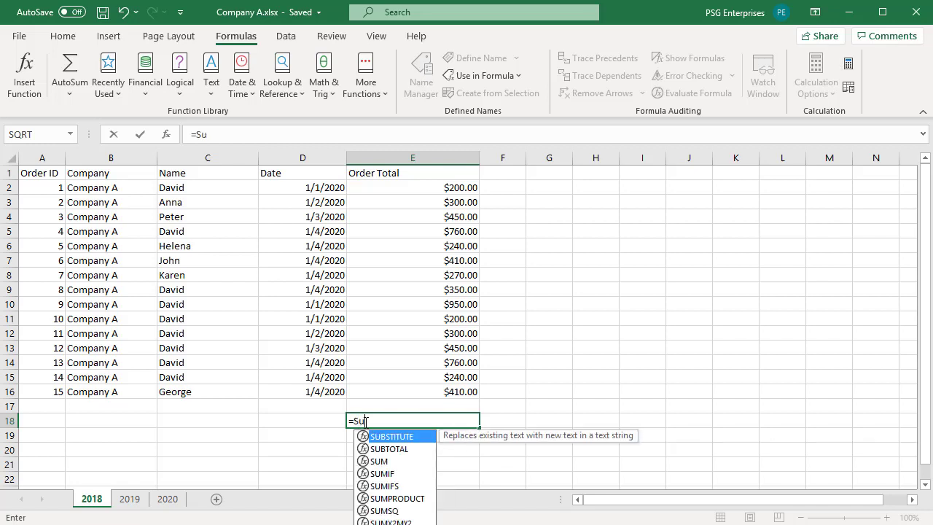
text(m)
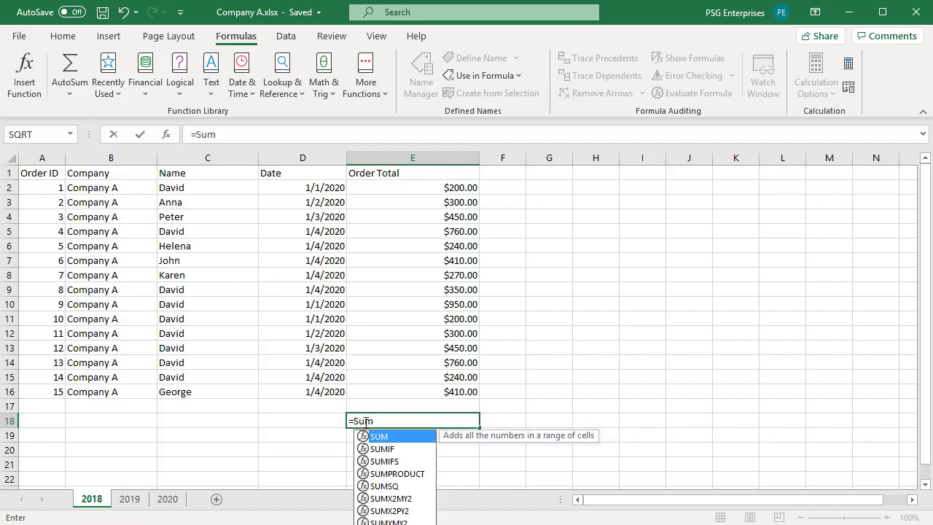
double_click(382, 439)
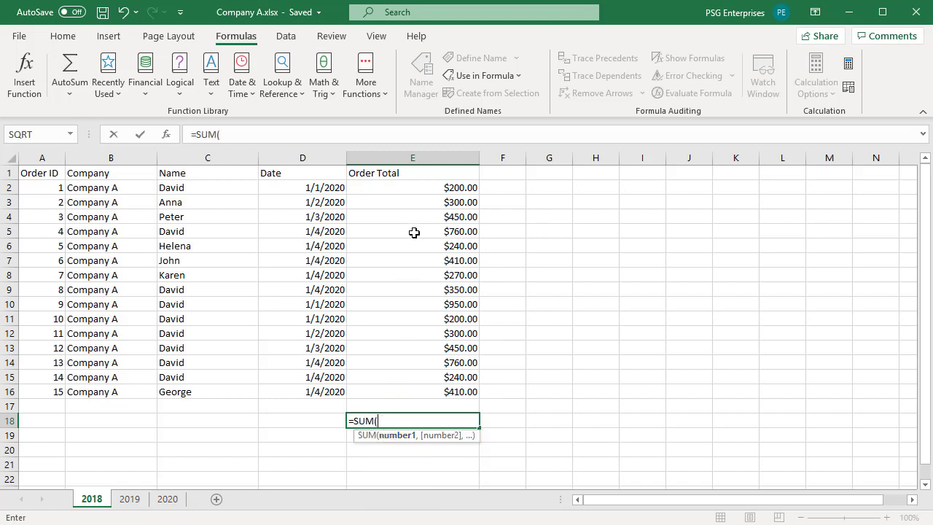
Step: Point at cells E2, E5 and E9 as comma-separated SUM arguments
click(435, 188)
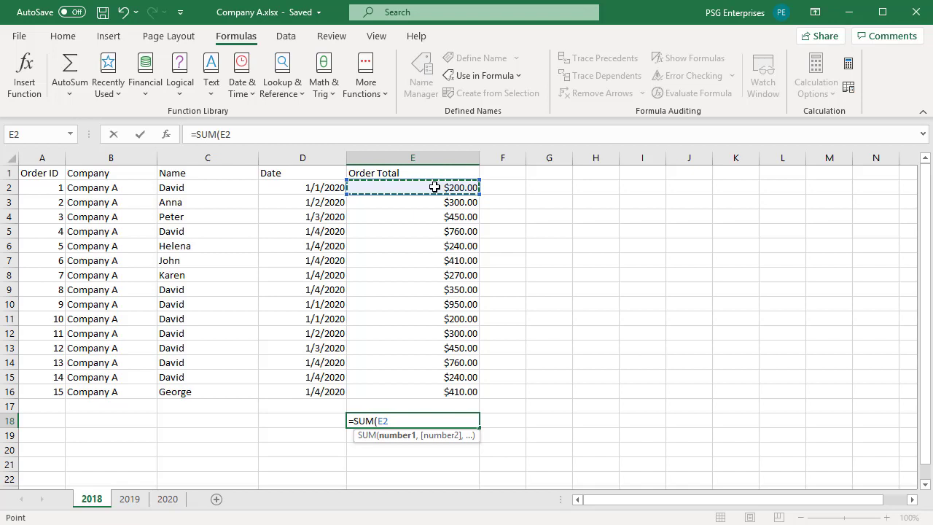
text(,)
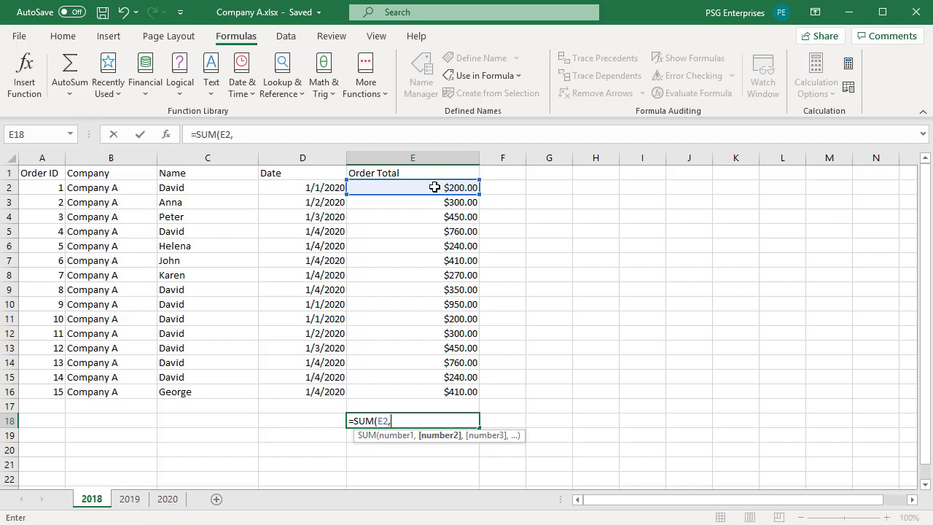
click(431, 234)
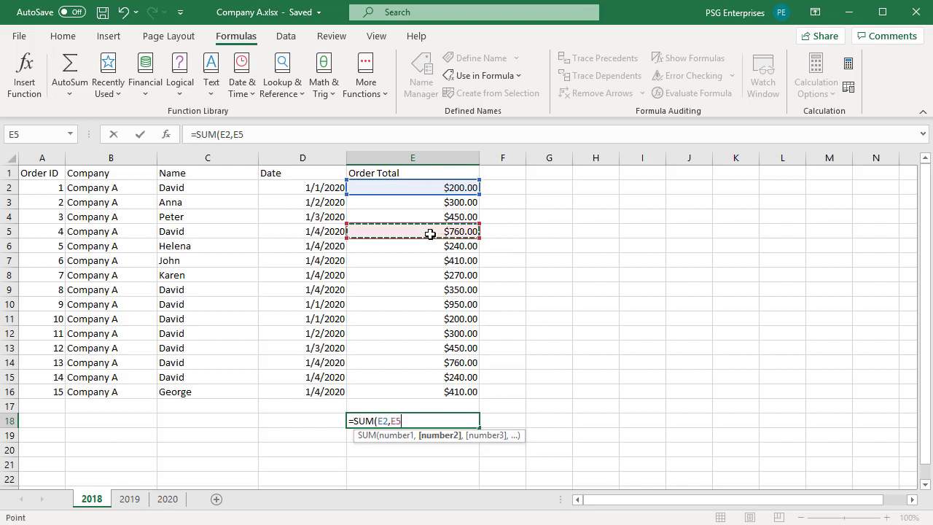
text(,)
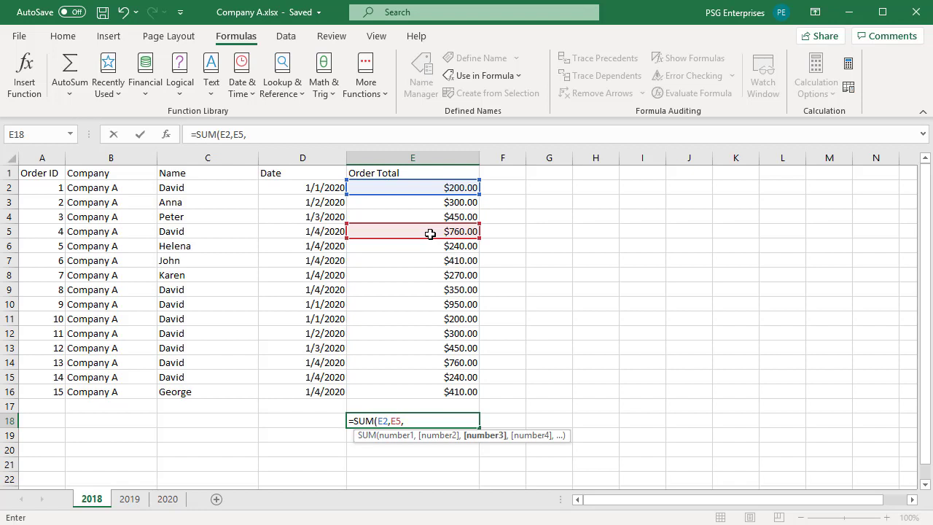
click(422, 293)
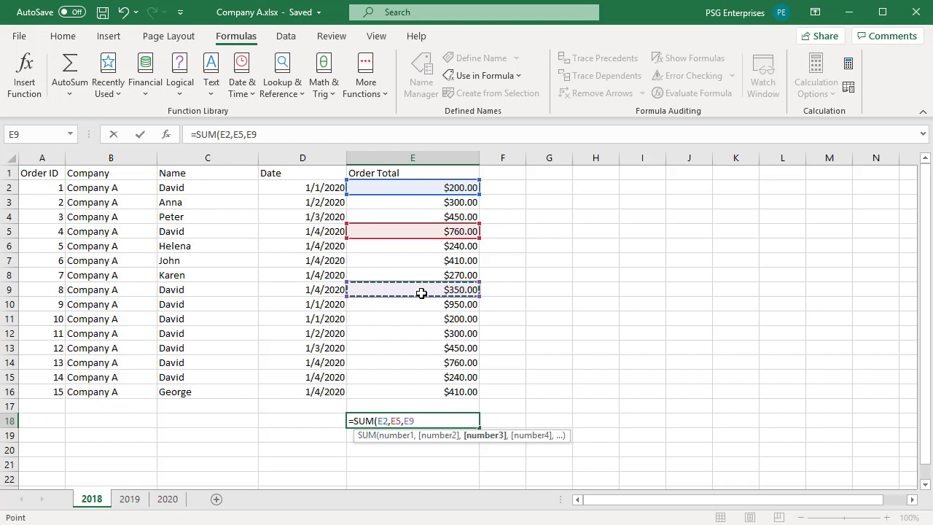
Step: Extend the E9 reference to the range E9:E15 and commit the formula, showing $4,210.00
drag(421, 296, 427, 372)
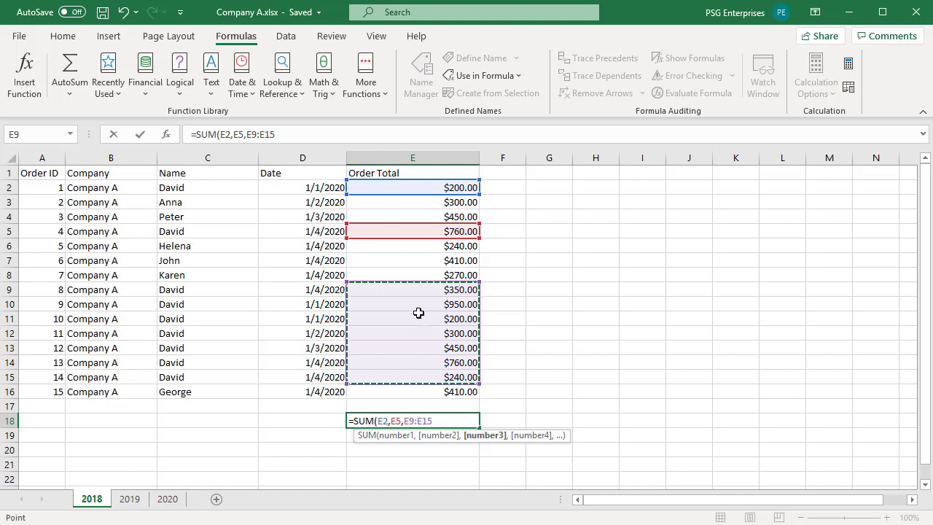
click(416, 291)
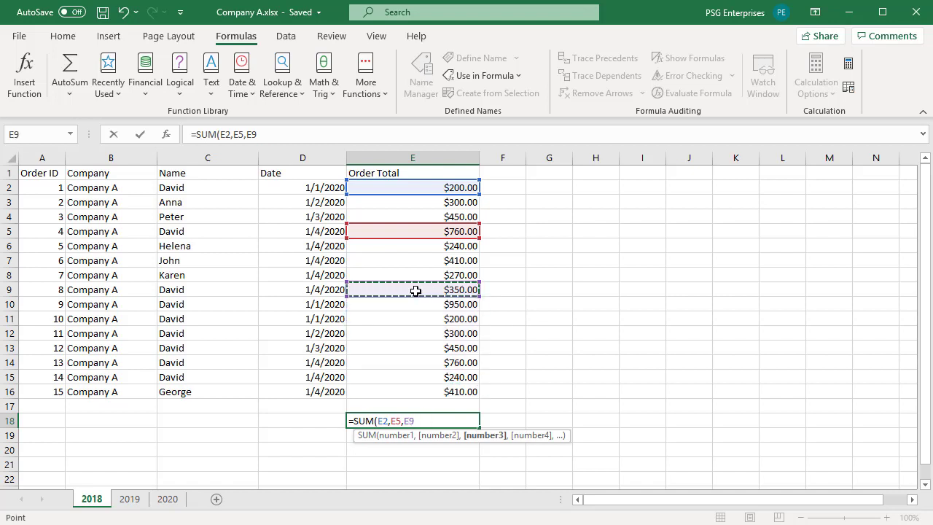
shift+click(412, 380)
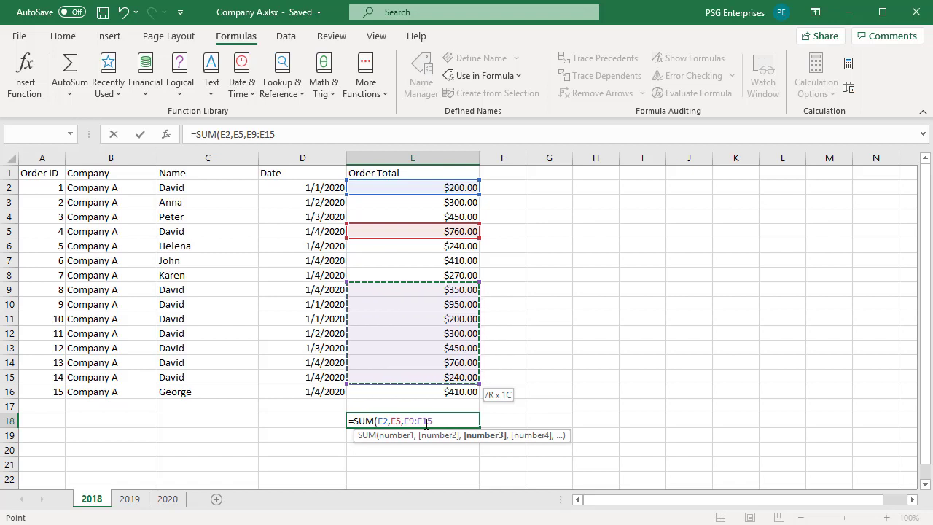
key(Tab)
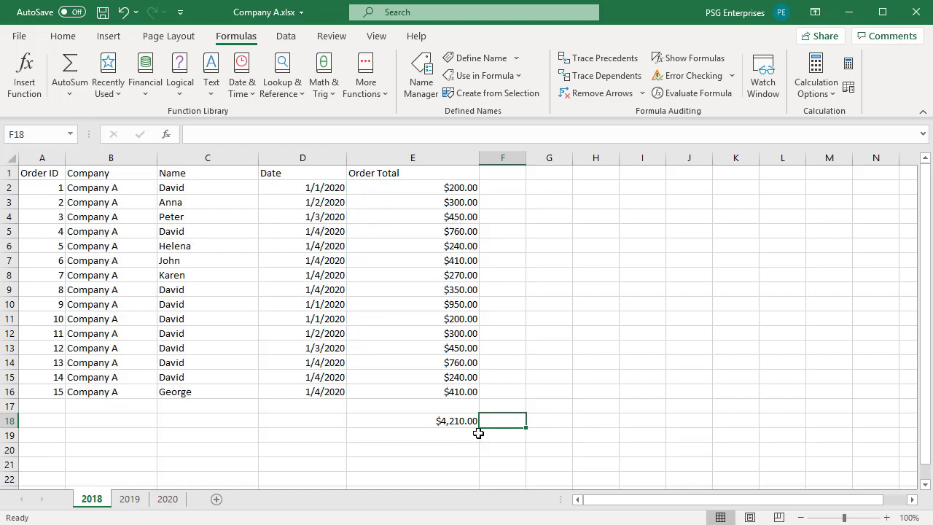
Step: Delete the SUM formula in E18 and type =MAX( in its place
click(426, 422)
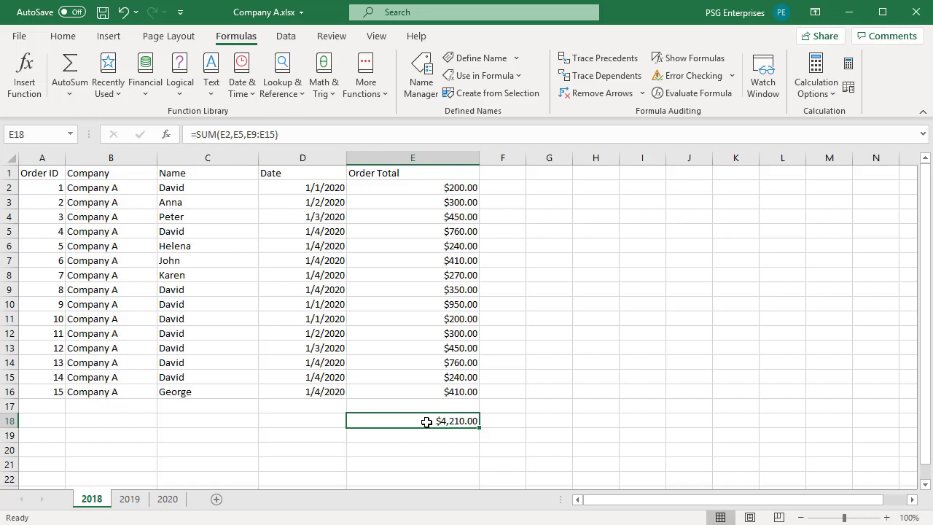
double_click(426, 422)
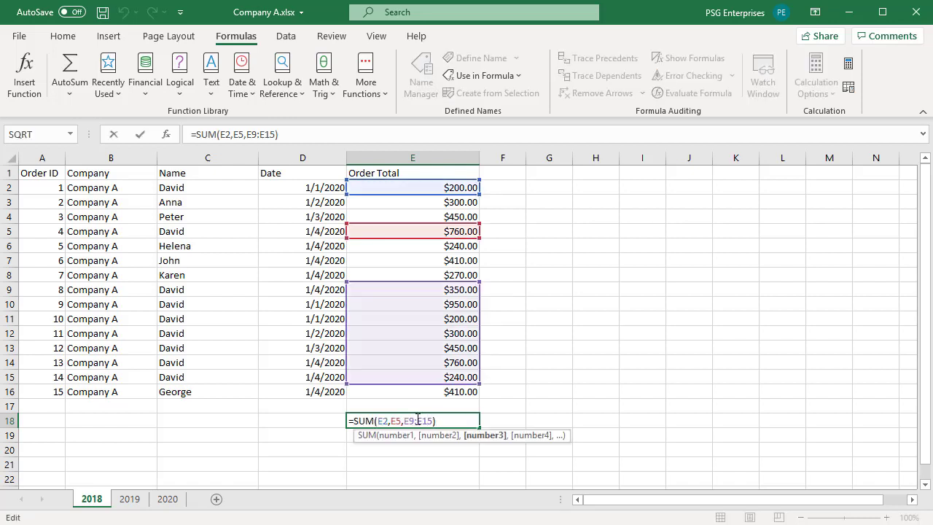
drag(438, 421, 345, 421)
key(BackSpace)
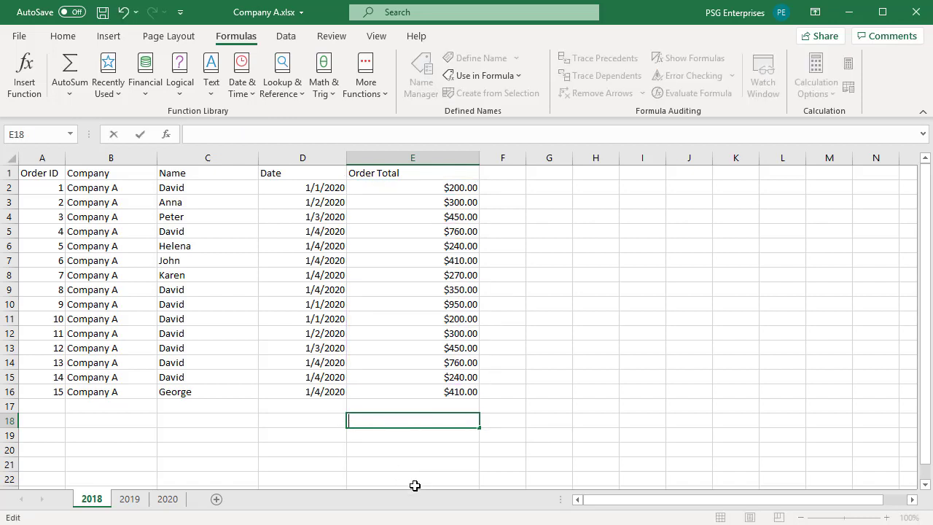
text(=MA)
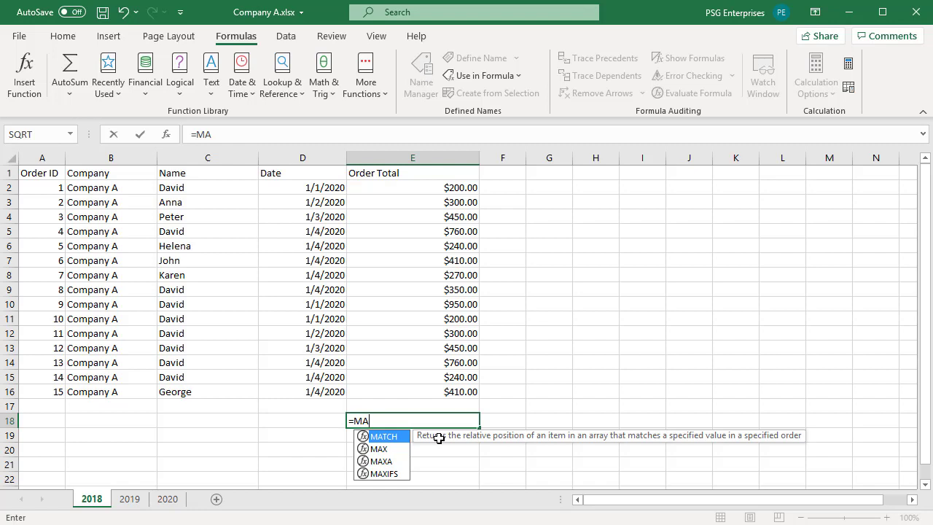
text(X)
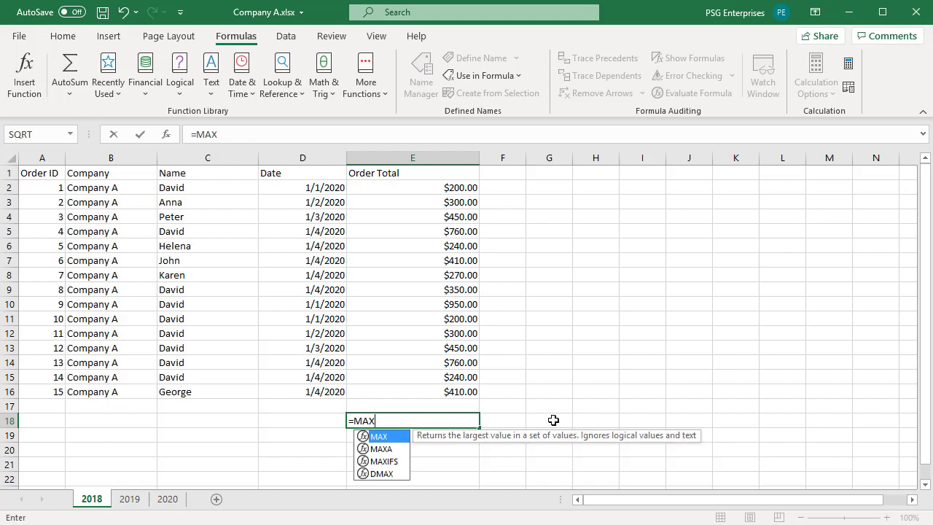
text(()
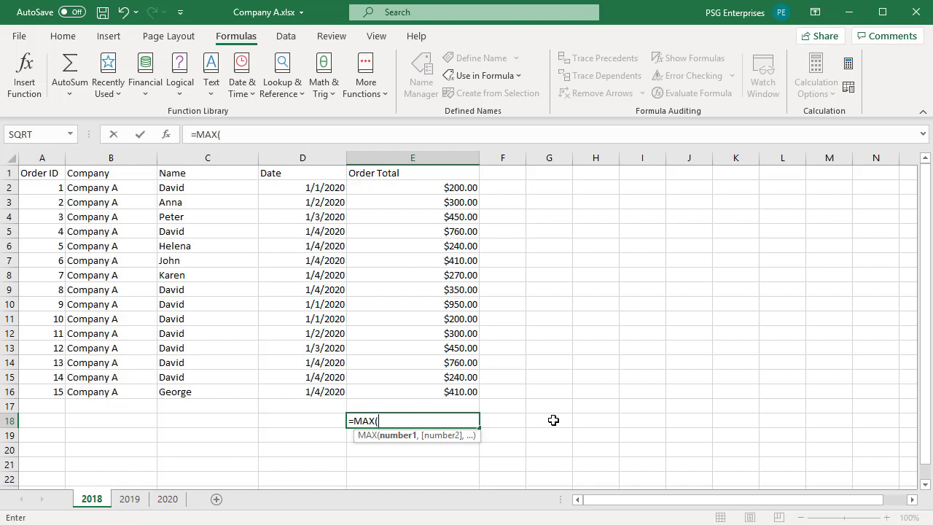
Step: Arrow up to E2 as the first MAX argument, followed by a comma
key(Up)
key(Up)
key(Up)
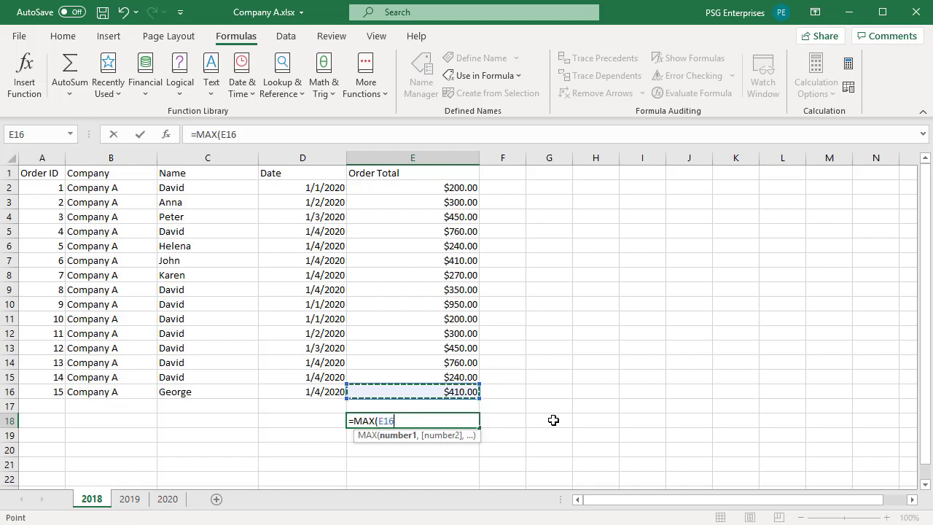
key(Up)
key(Up)
key(Up)
key(Up)
key(Up)
key(Up)
key(Up)
key(Up)
key(Up)
key(Up)
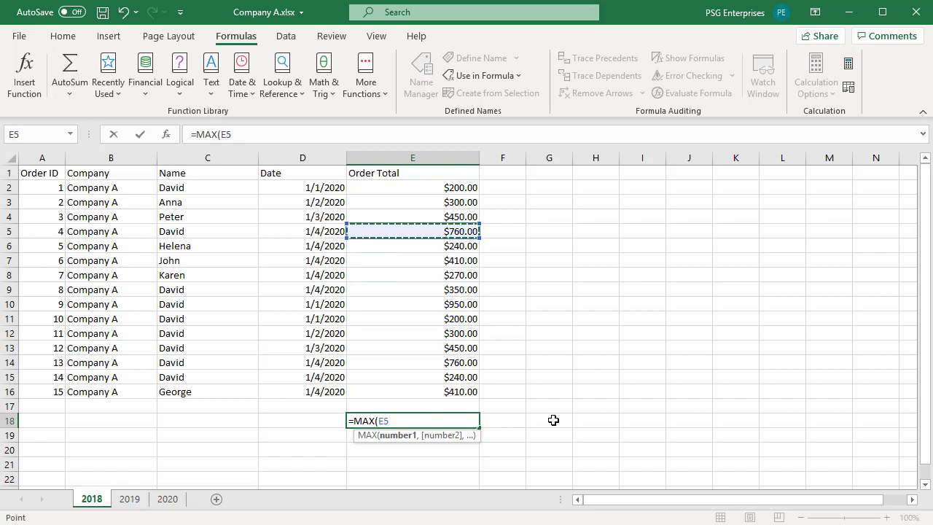
key(Up)
key(Up)
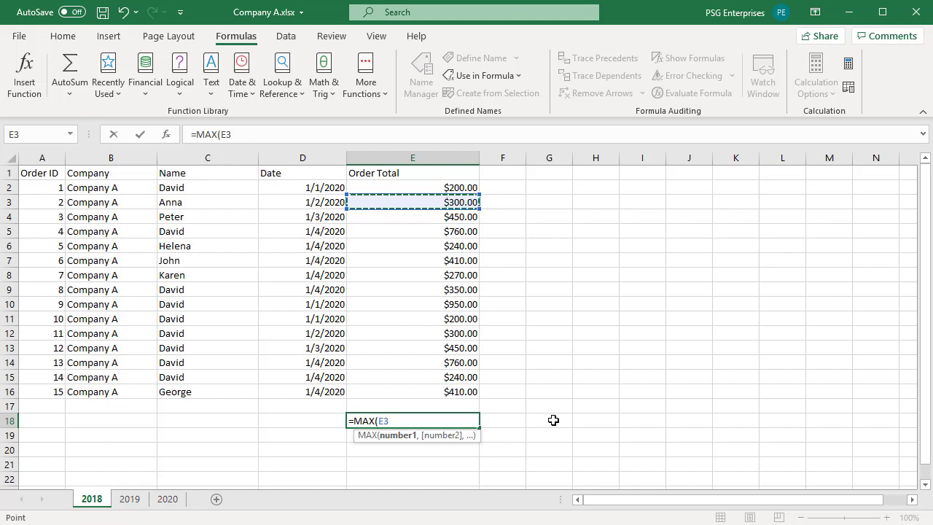
key(Up)
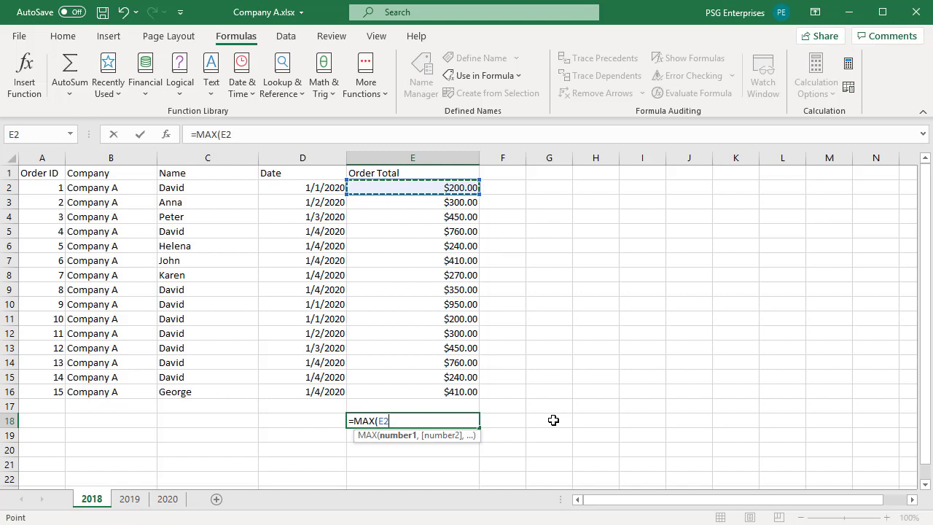
text(,)
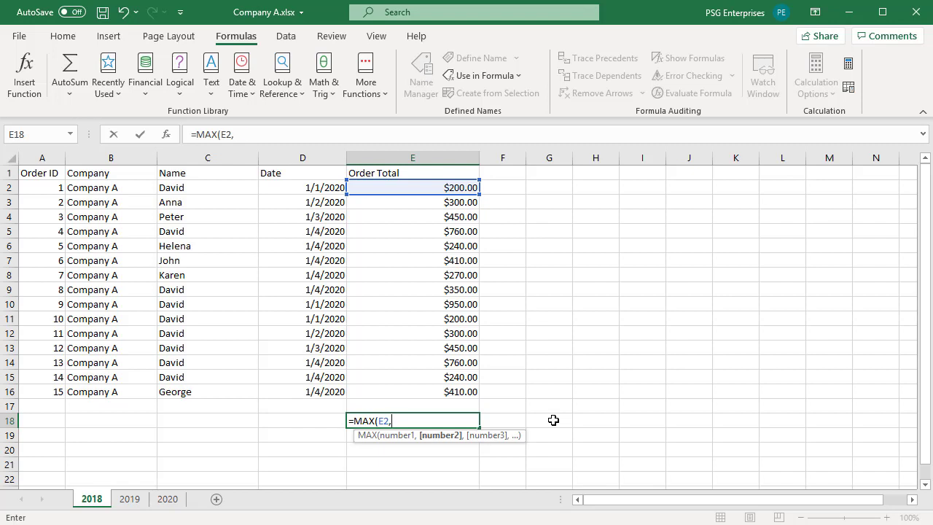
Step: Arrow to E5 as the second MAX argument, followed by a comma
key(Down)
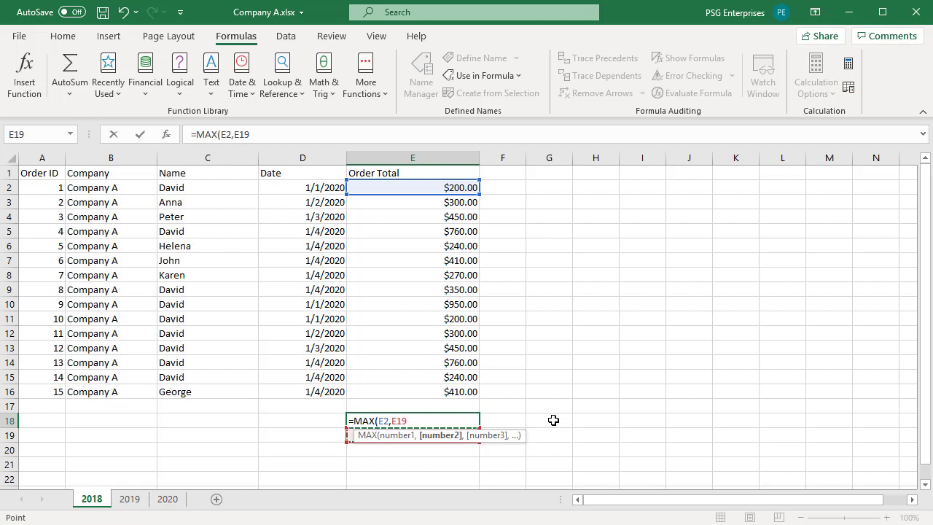
key(Up)
key(Up)
key(Up)
key(Up)
key(Up)
key(Up)
key(Up)
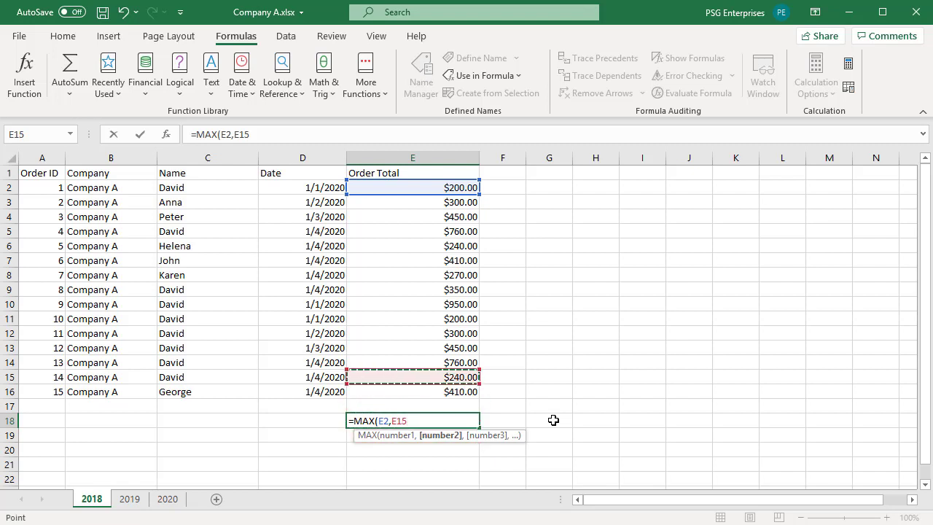
key(Up)
key(Up)
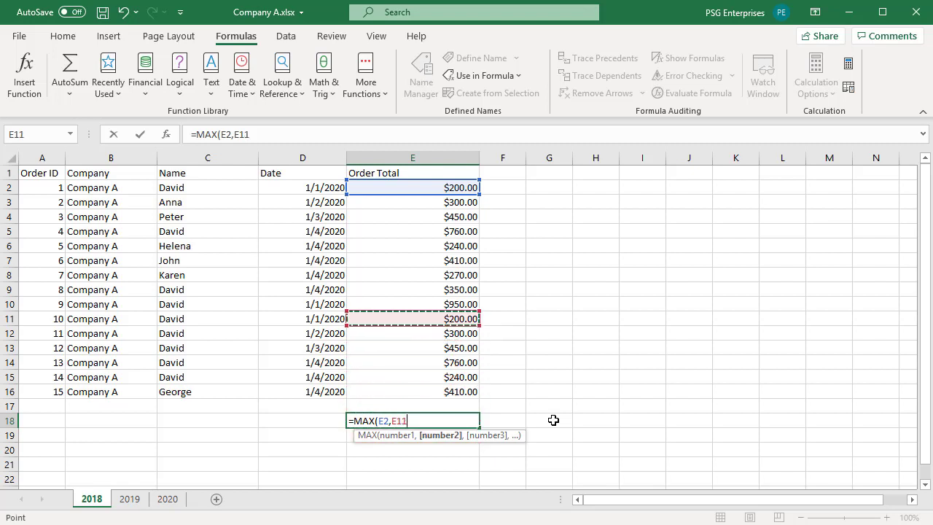
key(Up)
key(Up)
key(Up)
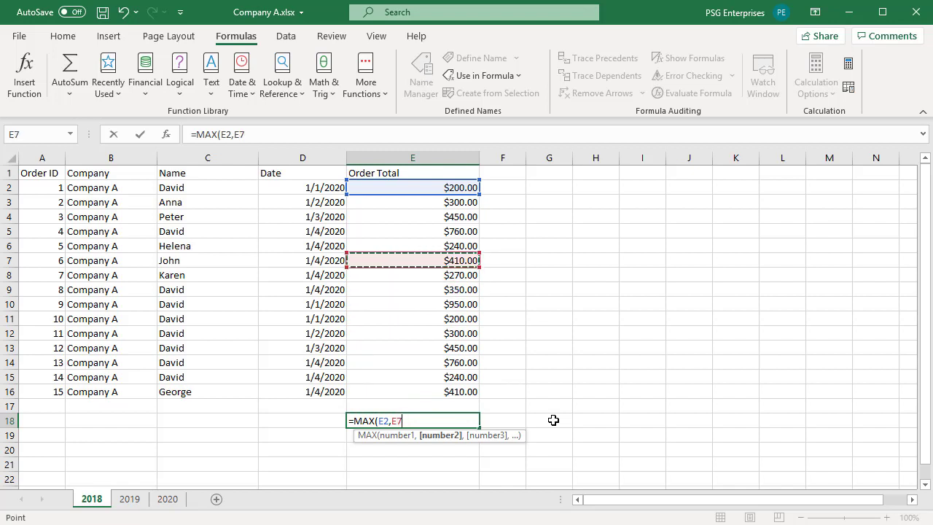
key(Up)
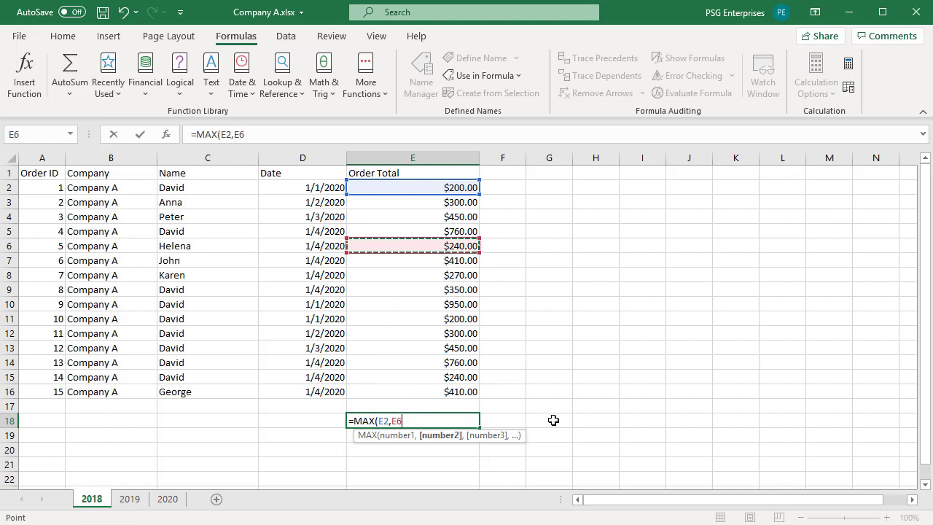
key(Up)
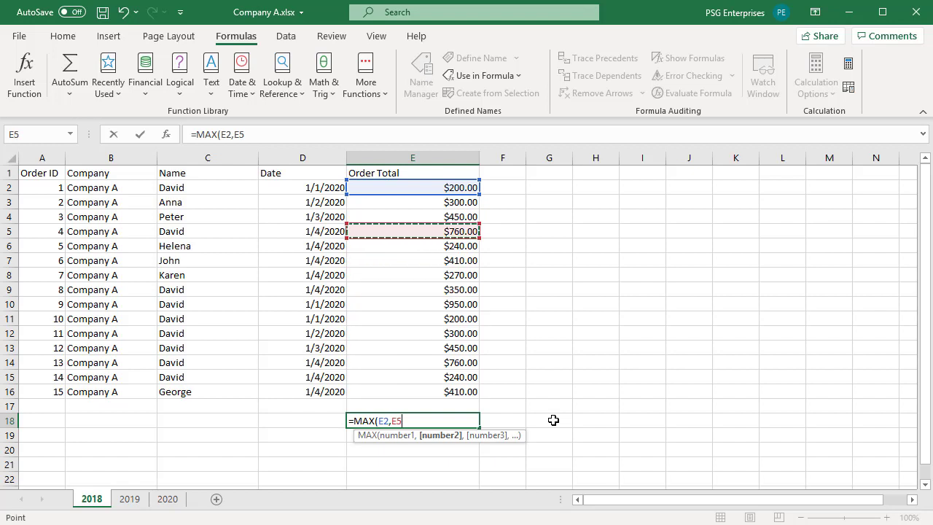
text(,)
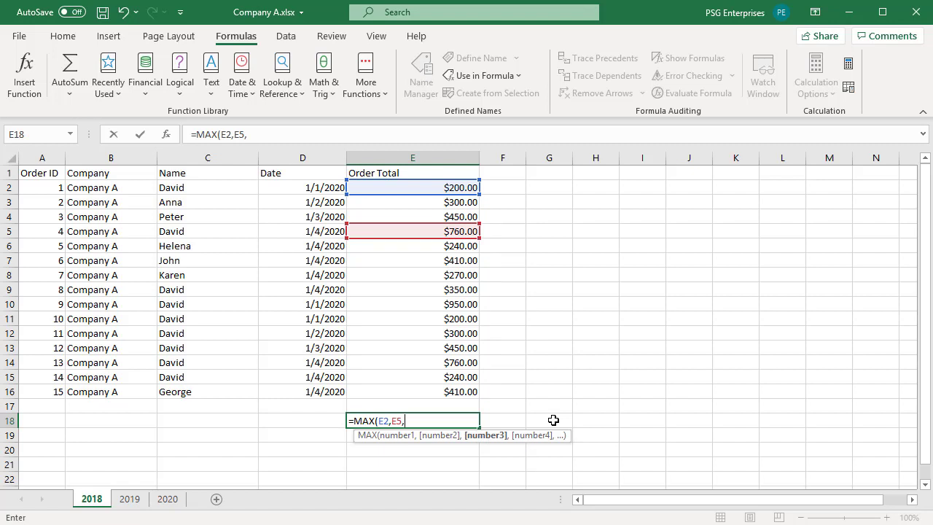
Step: Select the range E9:E15 as the last argument and commit, showing $950.00
key(Up)
key(Up)
key(Up)
key(Up)
key(Up)
key(Up)
key(Up)
key(Up)
key(Up)
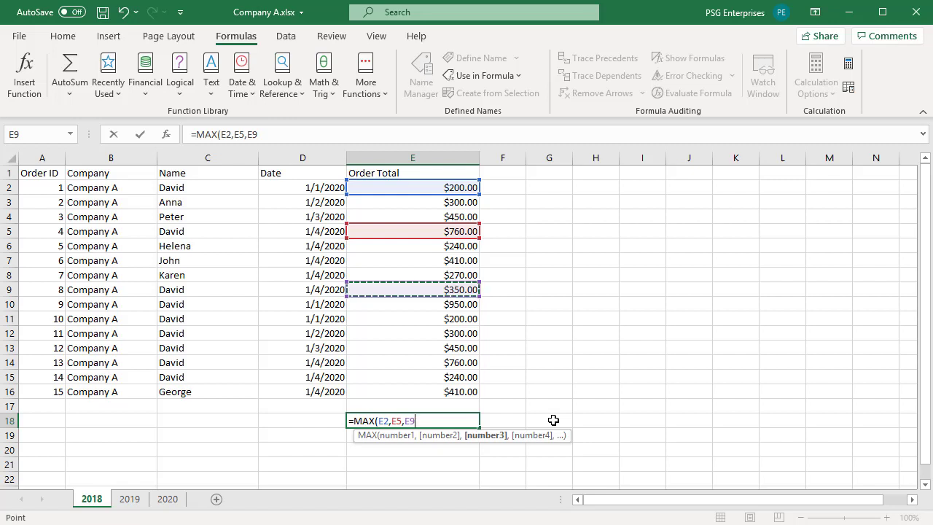
key(shift+Down)
key(shift+Down)
key(shift+Down)
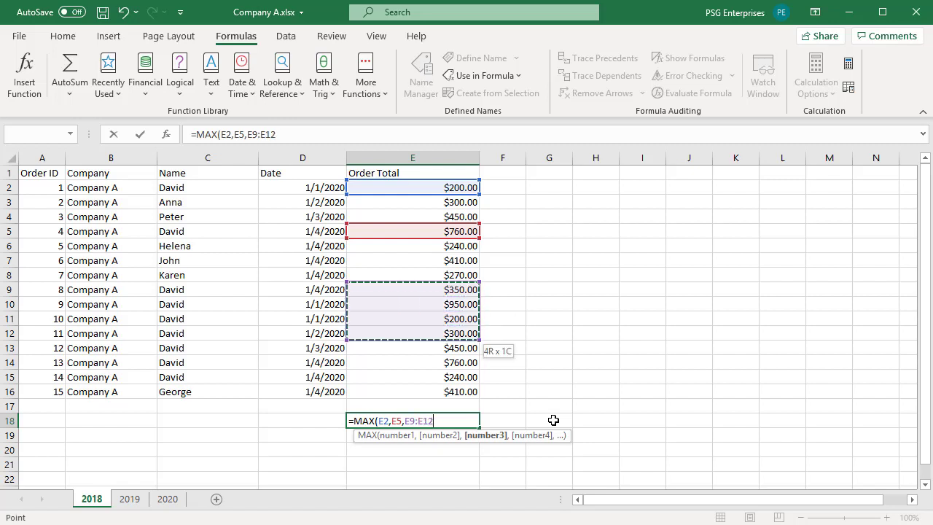
key(shift+Down)
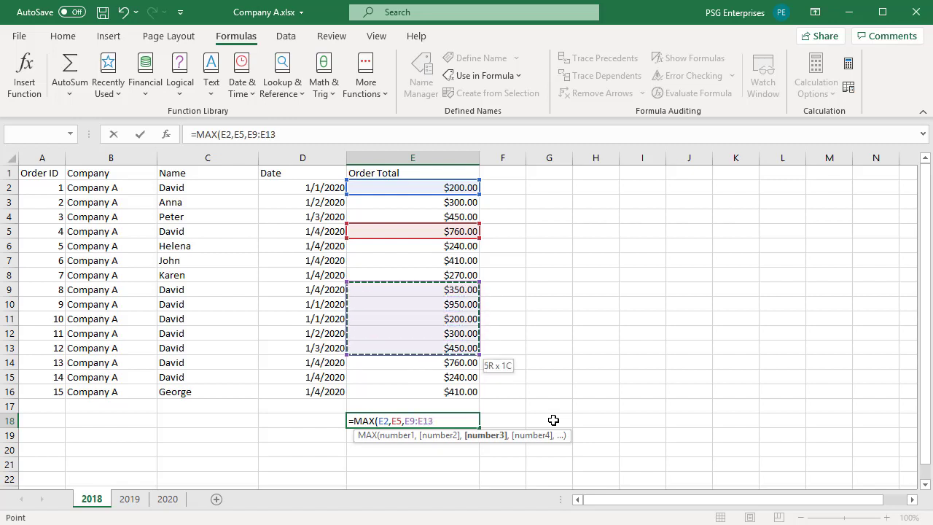
key(shift+Down)
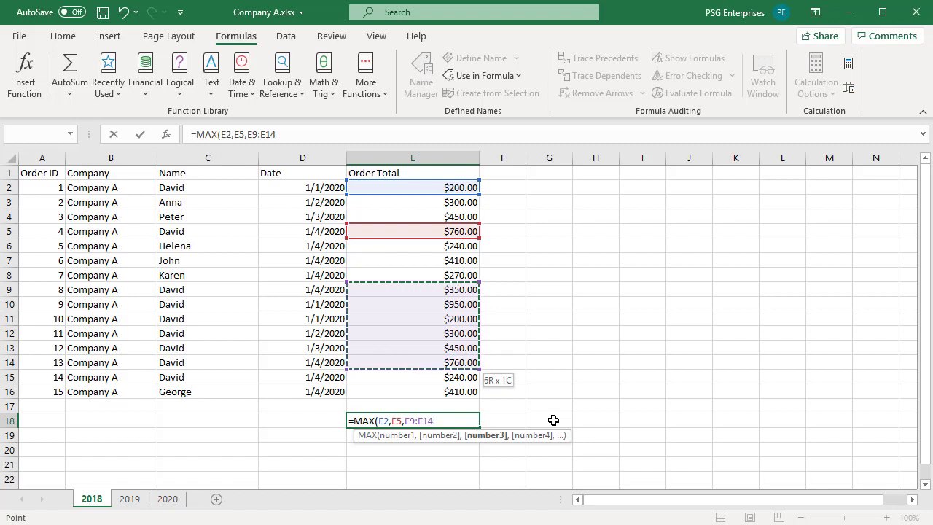
key(shift+Down)
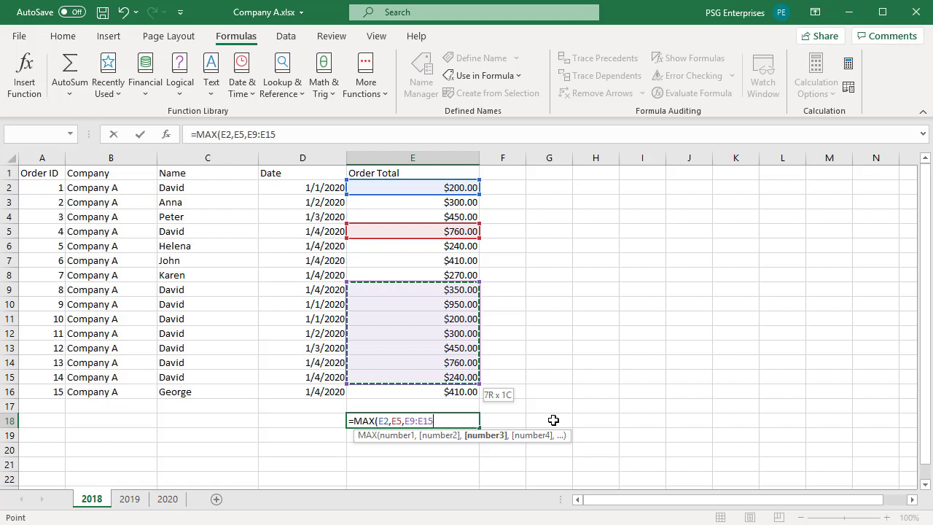
key(Tab)
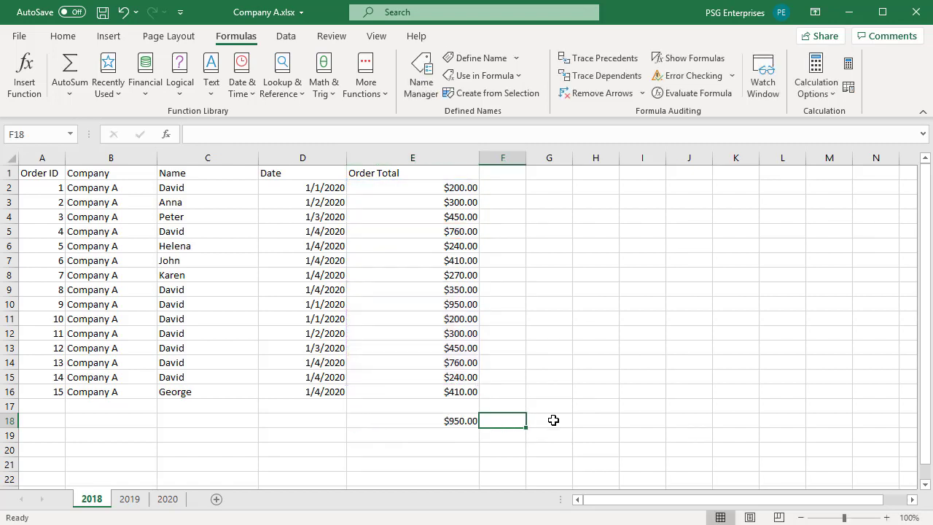